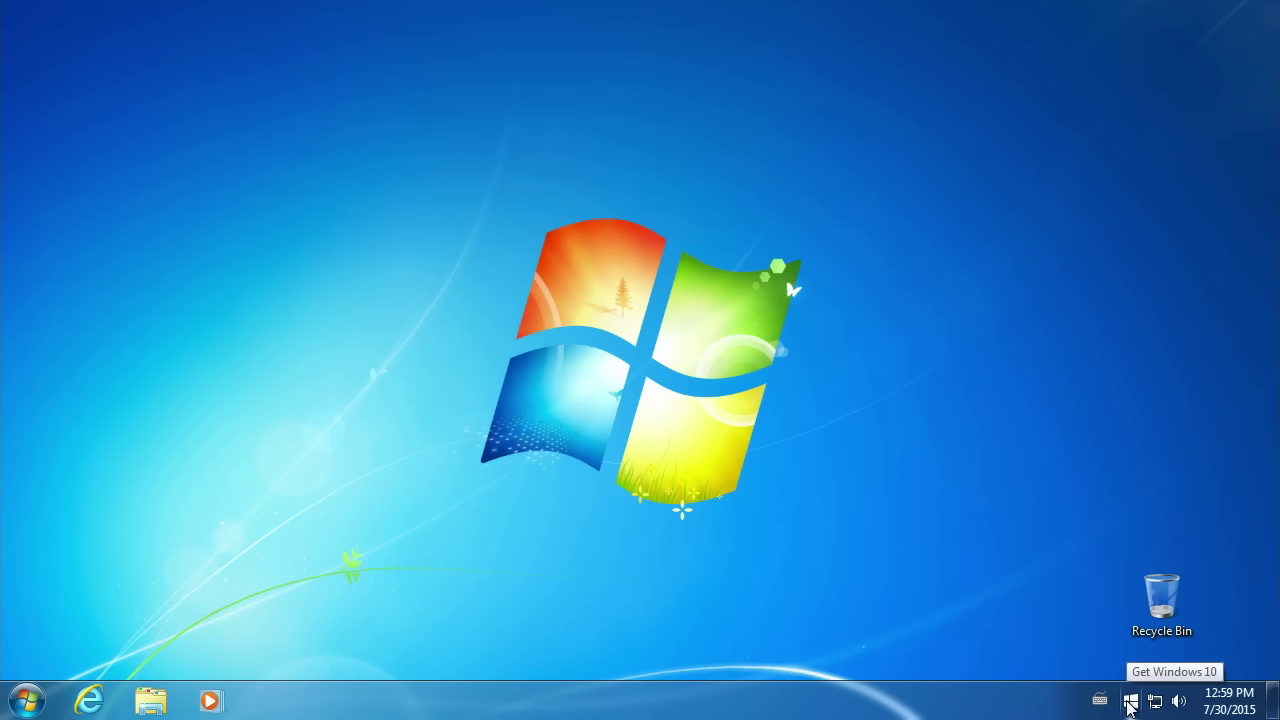
Open the Get Windows 10 notification, read the upgrade reservation status, and dismiss it with the notify-me-when-ready option.
{"action": "left_click", "coordinate": [1131, 702]}
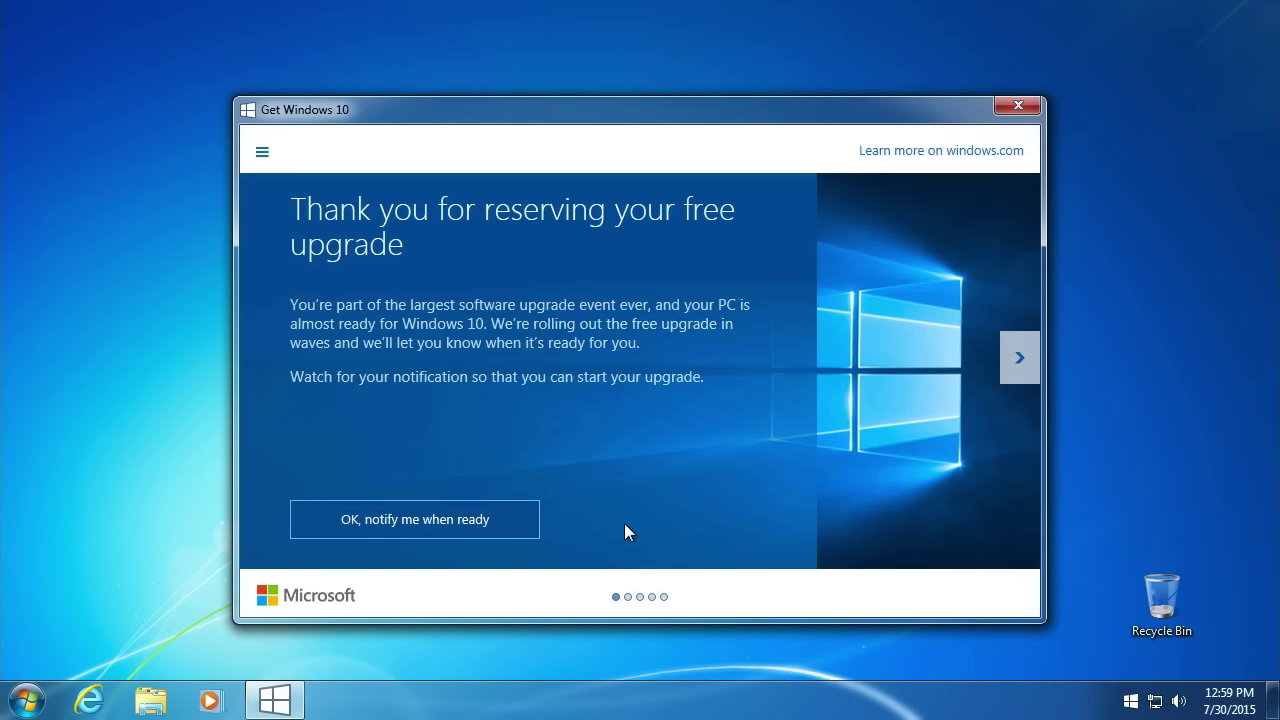
{"action": "left_click", "coordinate": [525, 522]}
Search for "upd" to open Windows Update, check for available updates, and close the window.
{"action": "left_click", "coordinate": [27, 701]}
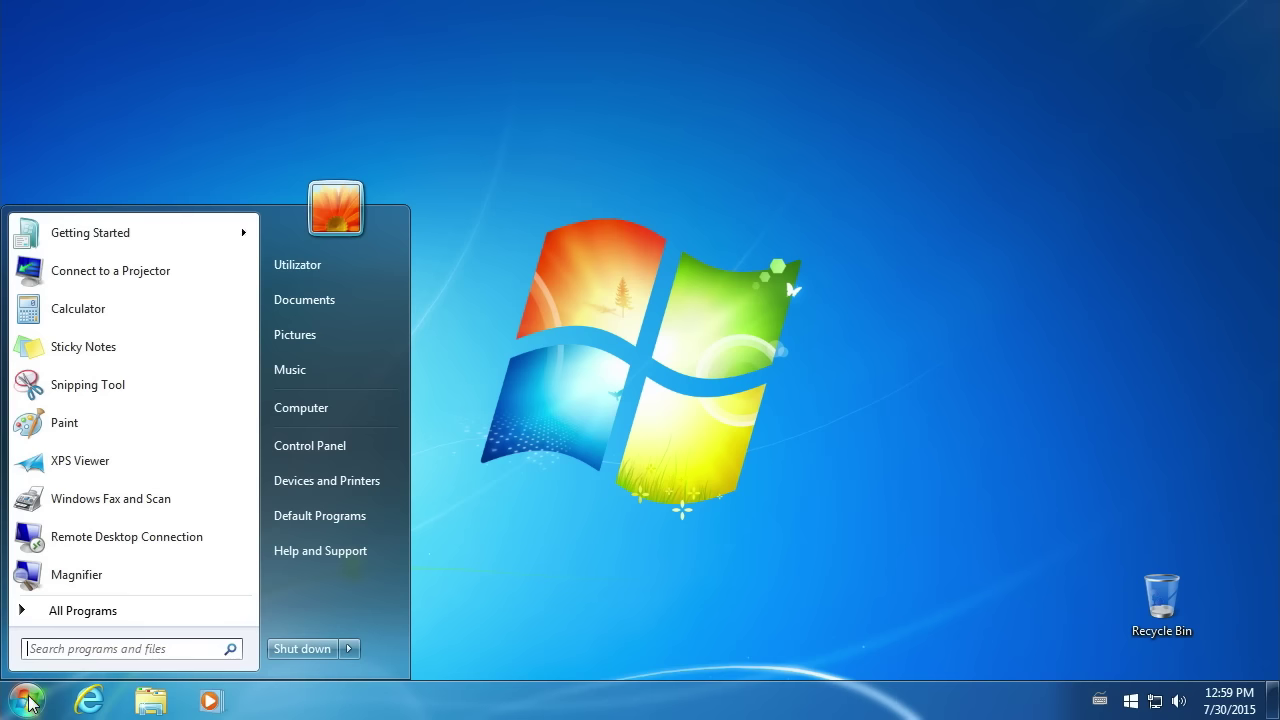
{"action": "left_click", "coordinate": [63, 650]}
{"action": "type", "text": "upd"}
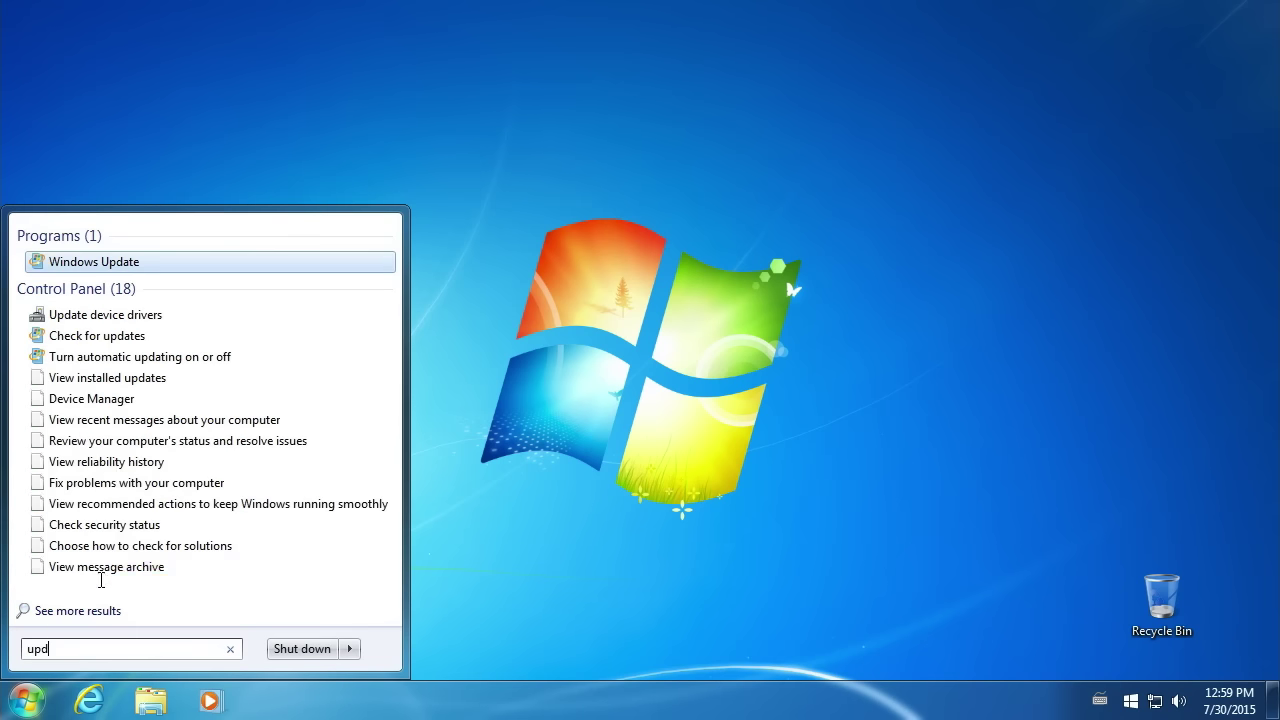
{"action": "left_click", "coordinate": [112, 264]}
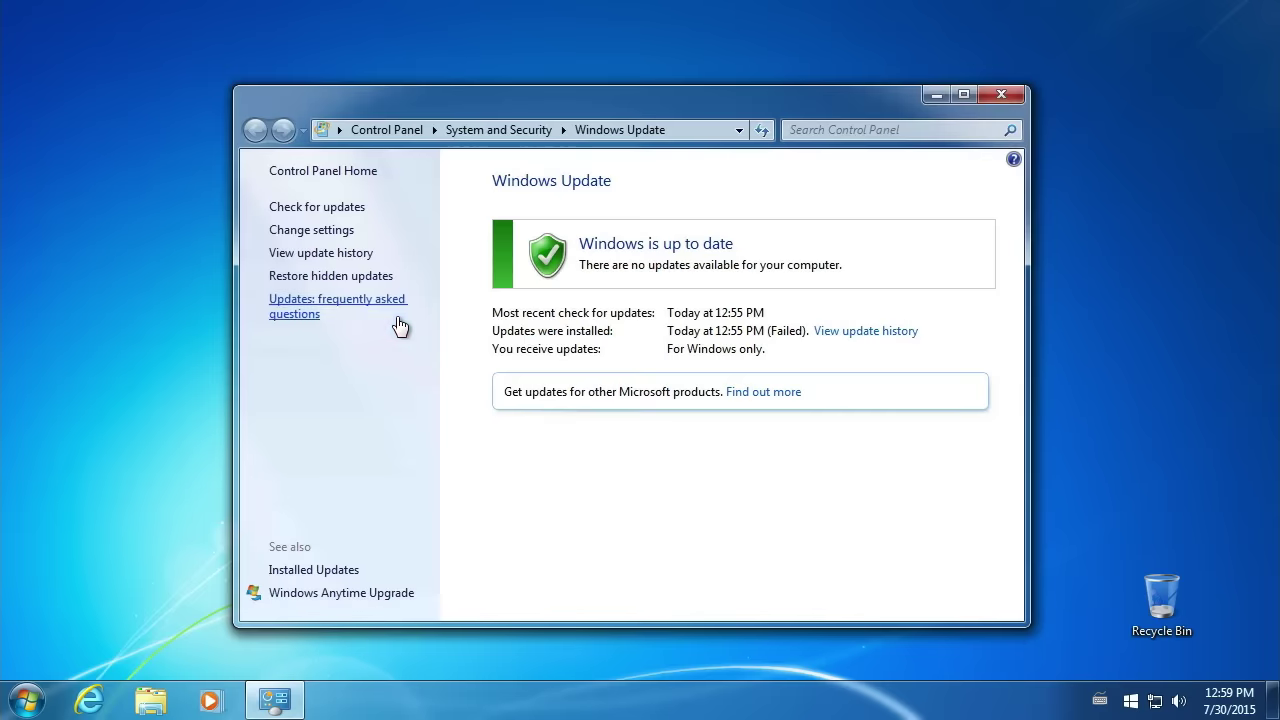
{"action": "left_click", "coordinate": [362, 207]}
{"action": "left_click", "coordinate": [1003, 91]}
Open Internet Explorer and go to Microsoft's Windows 10 software download page.
{"action": "left_click", "coordinate": [89, 700]}
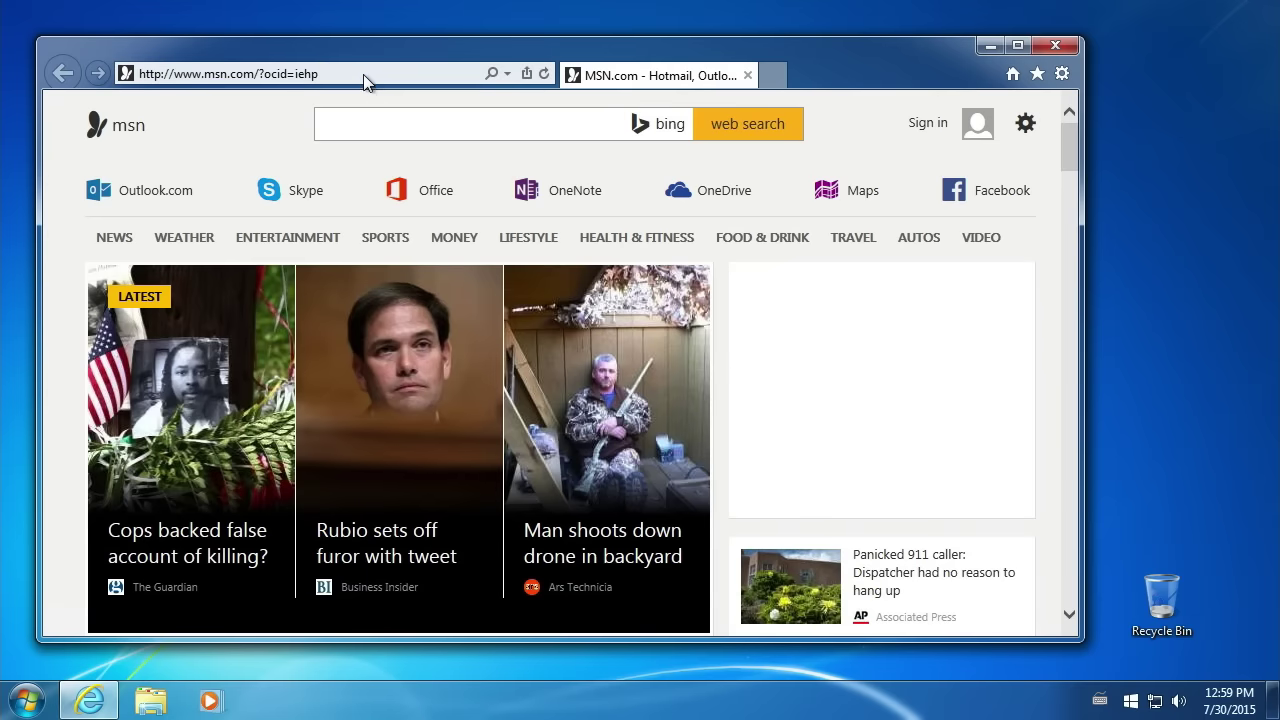
{"action": "left_click", "coordinate": [365, 74]}
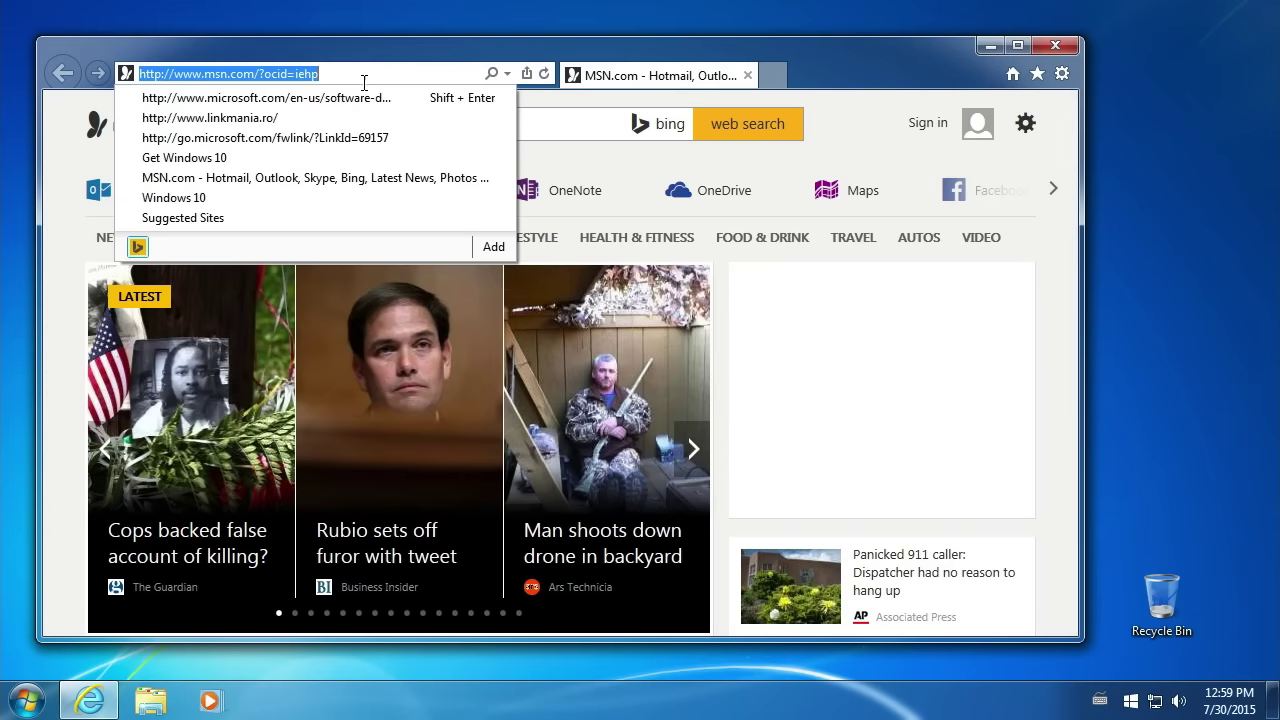
{"action": "left_click", "coordinate": [363, 100]}
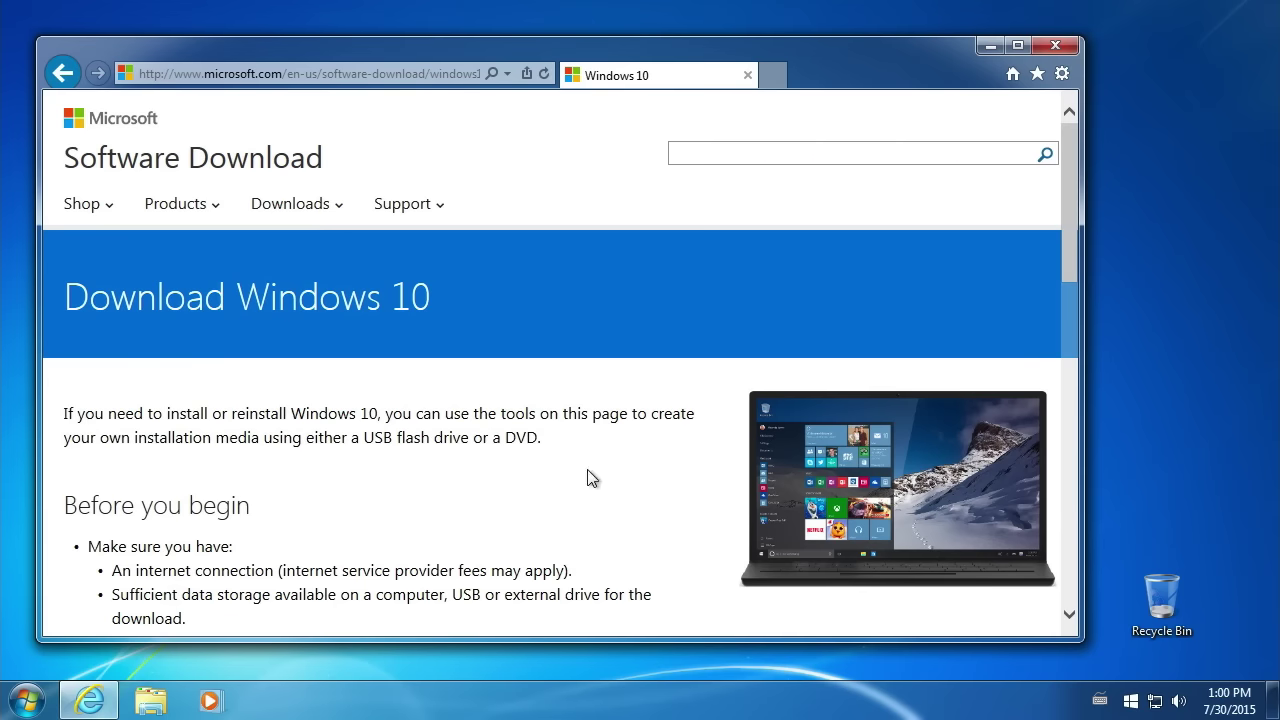
Download and run the 64-bit media creation tool, allow it to make changes to the computer, and minimize the browser.
{"action": "scroll", "coordinate": [623, 489], "scroll_direction": "down", "scroll_amount": 3}
{"action": "scroll", "coordinate": [623, 489], "scroll_direction": "down", "scroll_amount": 5}
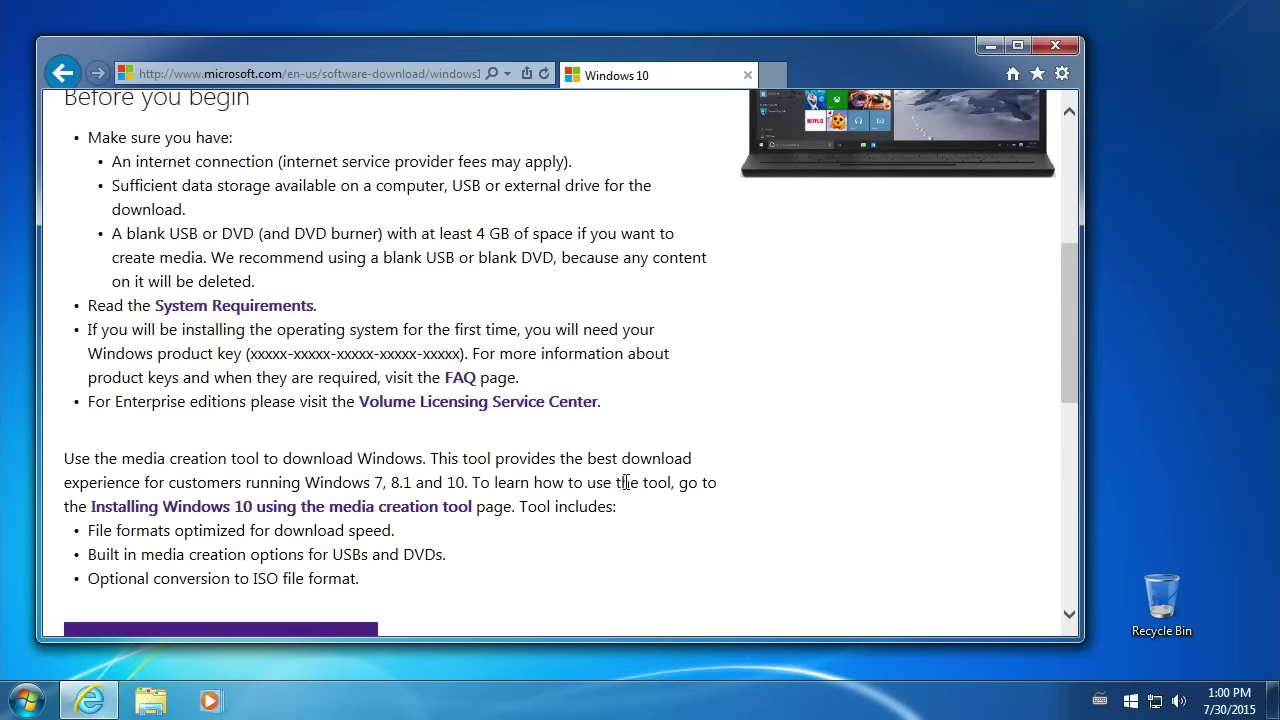
{"action": "left_click", "coordinate": [362, 474]}
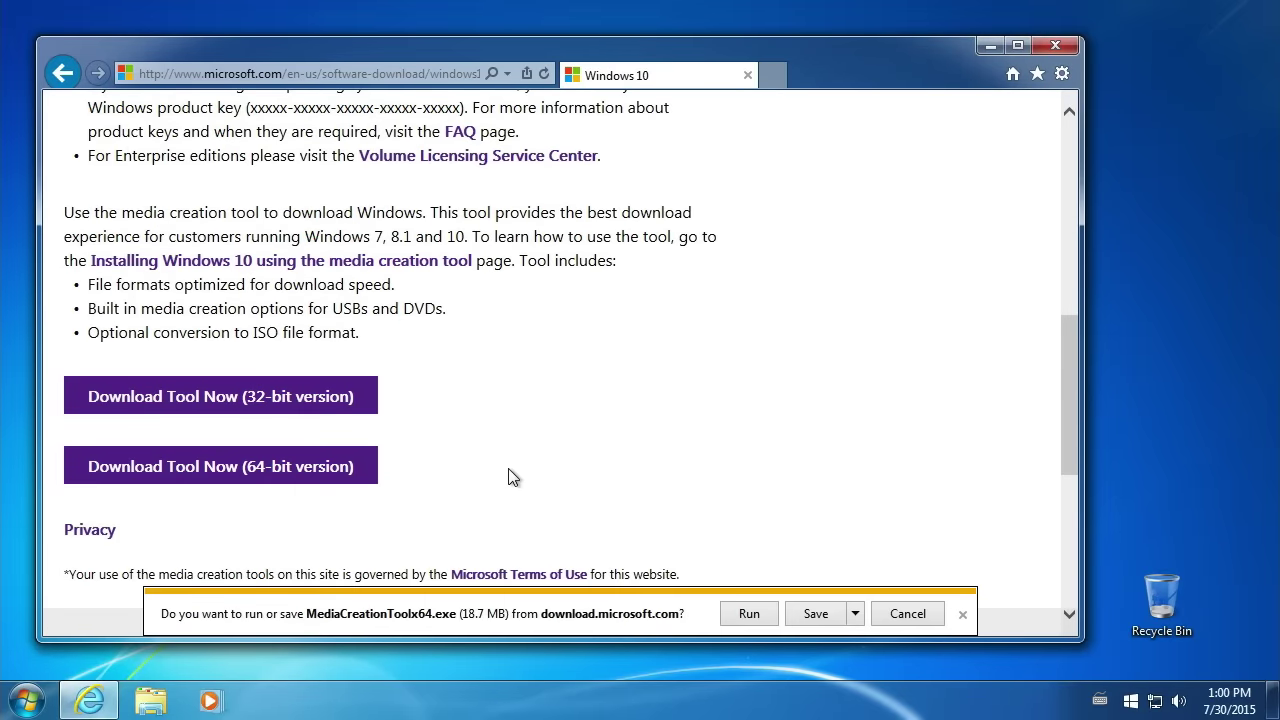
{"action": "left_click", "coordinate": [767, 618]}
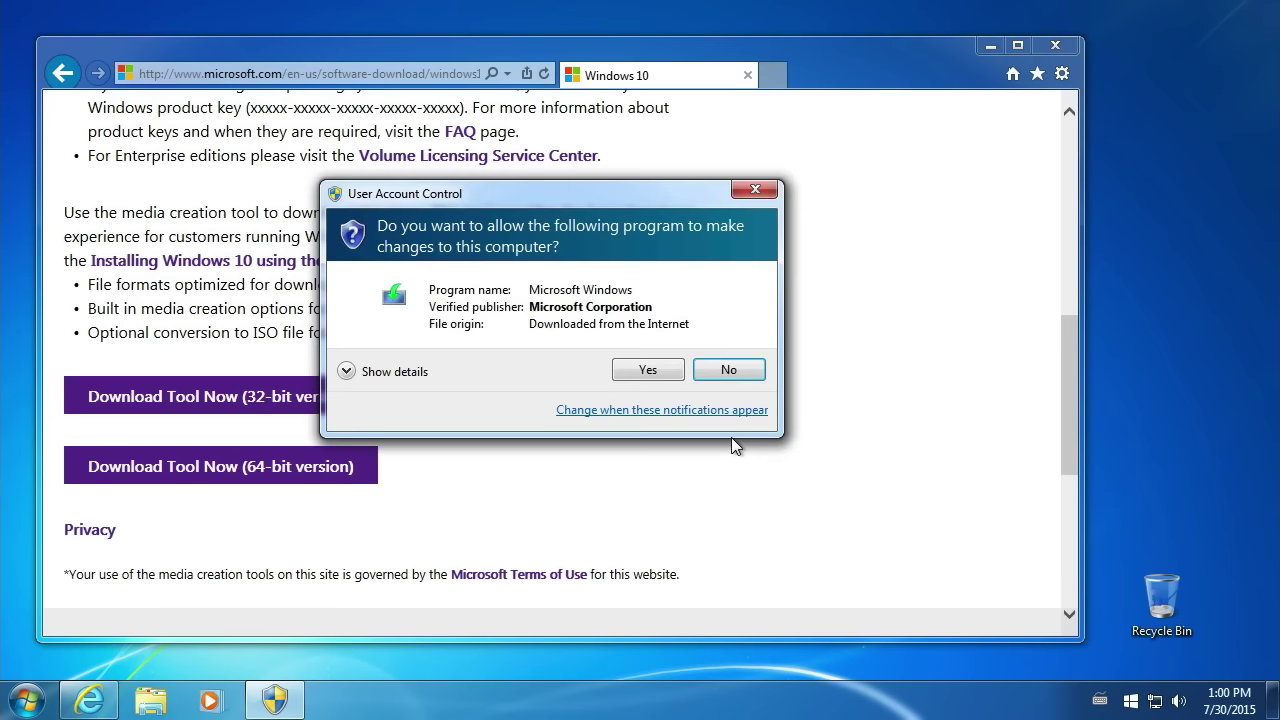
{"action": "left_click", "coordinate": [648, 370]}
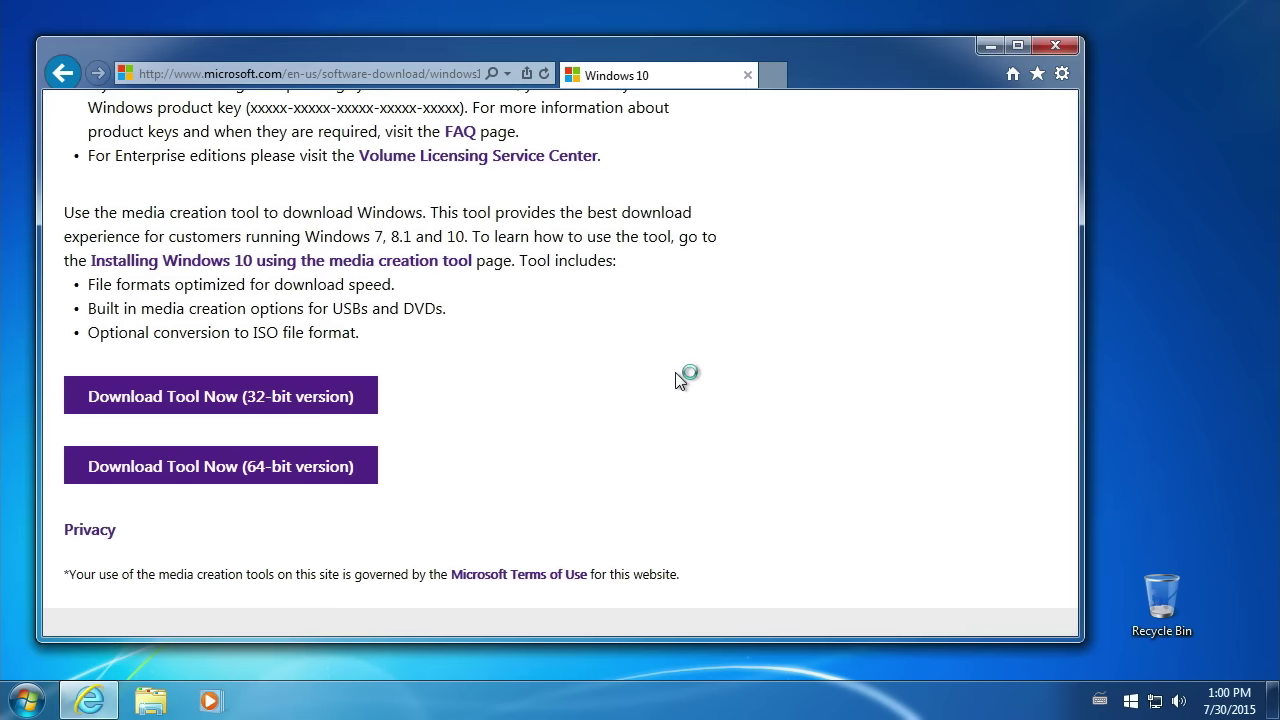
{"action": "left_click", "coordinate": [987, 47]}
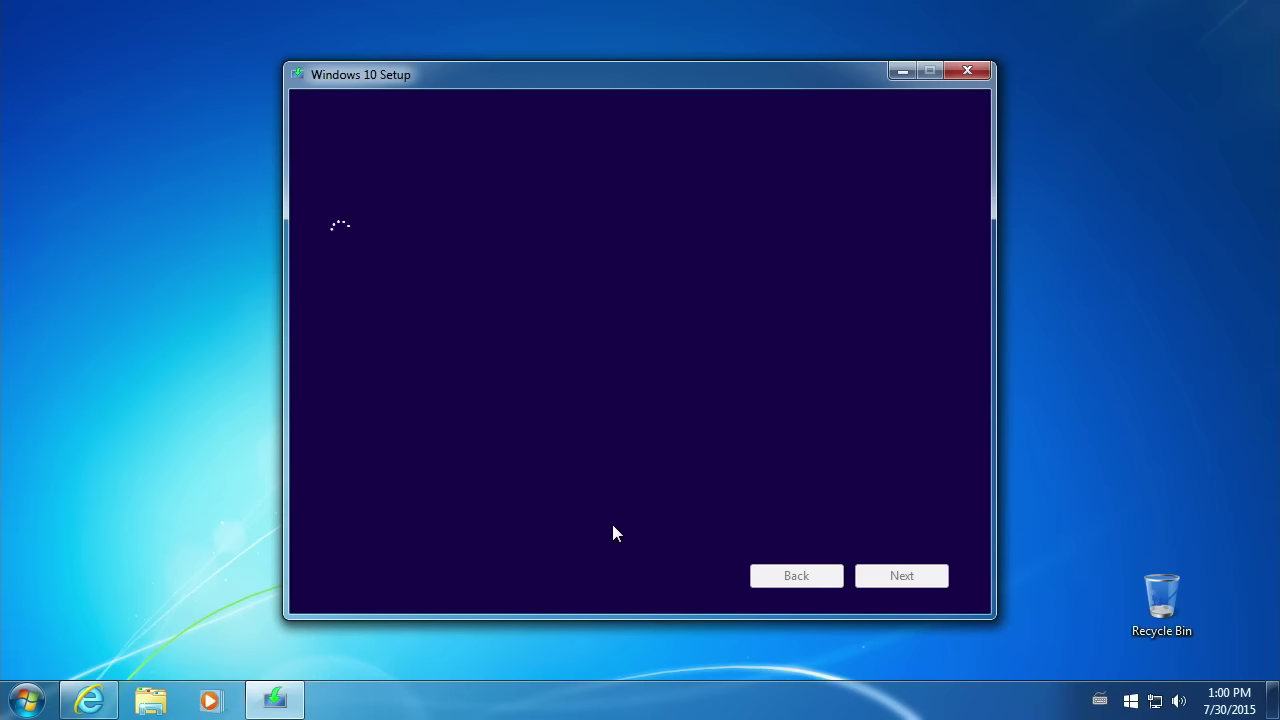
Choose to upgrade this PC now in Windows 10 Setup and proceed to the download.
{"action": "left_click", "coordinate": [487, 254]}
{"action": "left_click", "coordinate": [462, 223]}
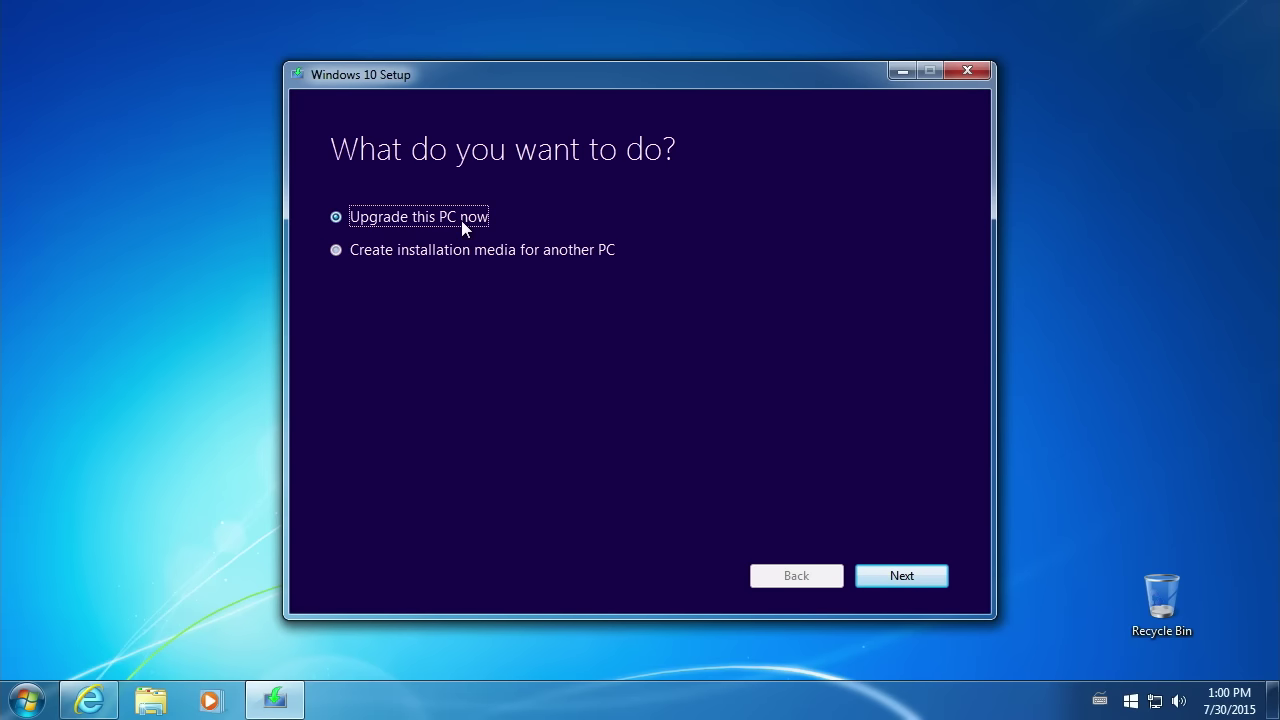
{"action": "left_click", "coordinate": [885, 572]}
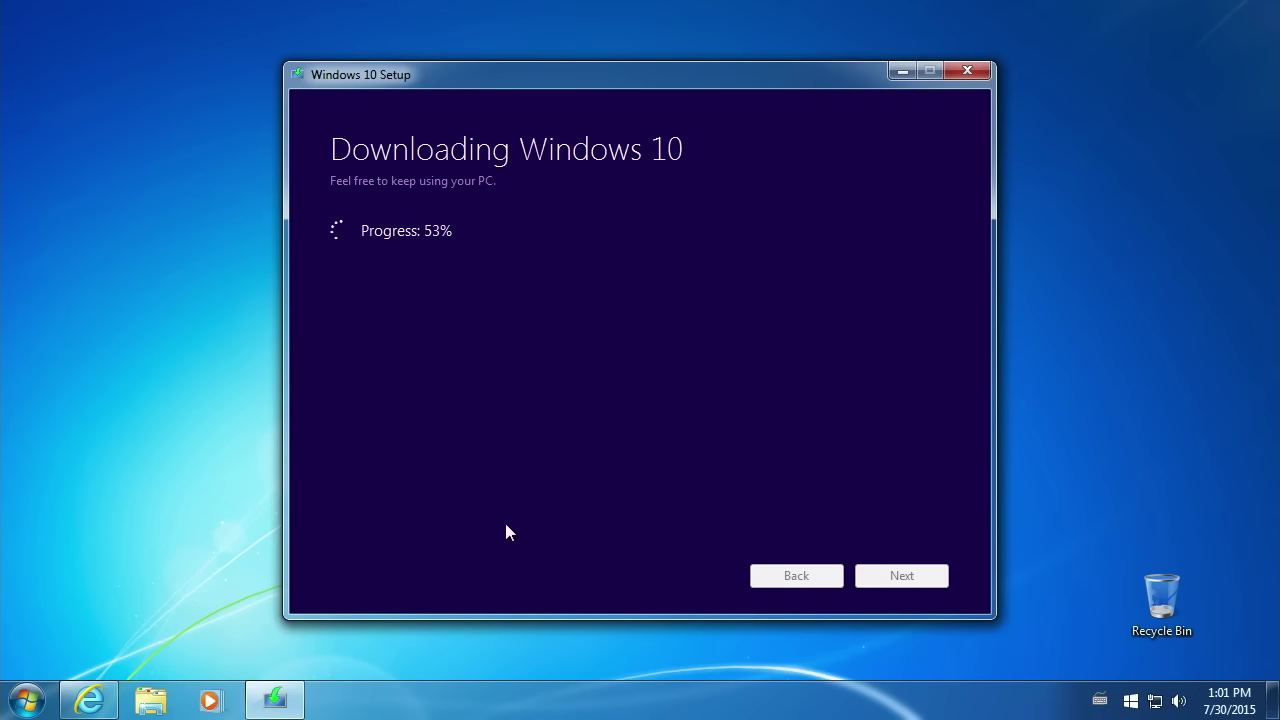
Open Local Disk (C:) in Windows Explorer and locate the hidden $Windows.~BT and $Windows.~WS folders.
{"action": "left_click", "coordinate": [158, 700]}
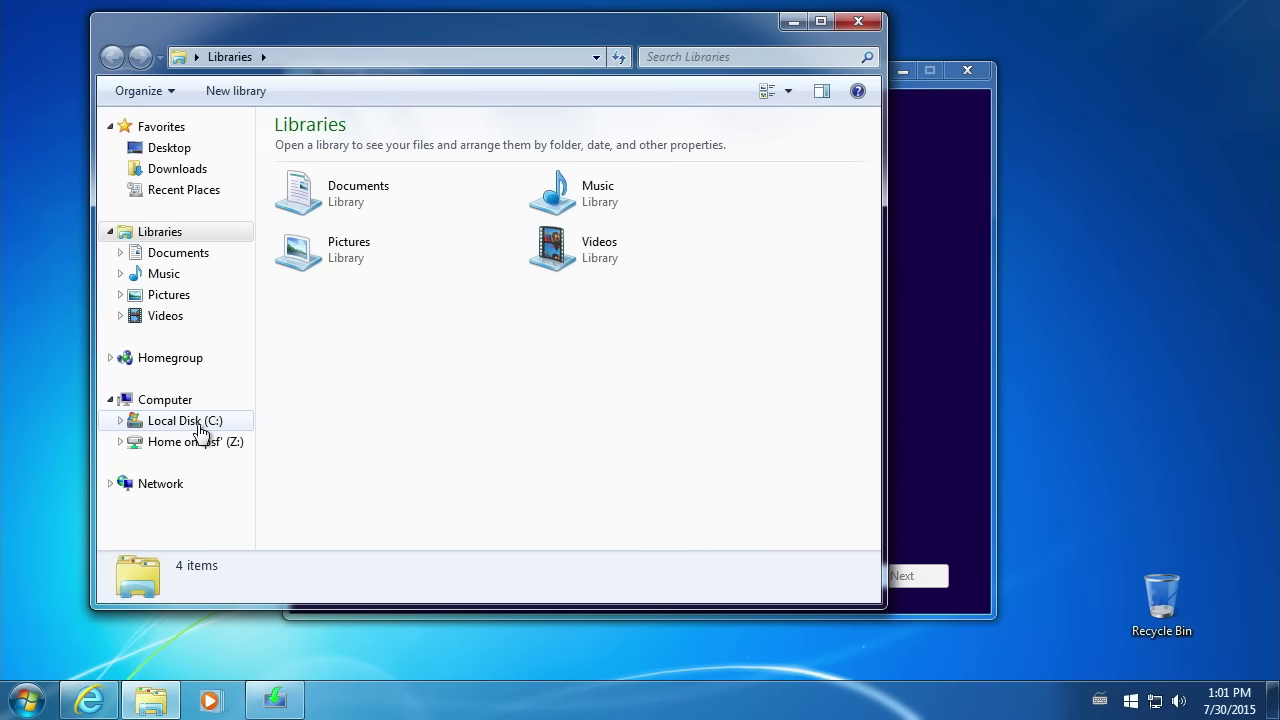
{"action": "left_click", "coordinate": [211, 422]}
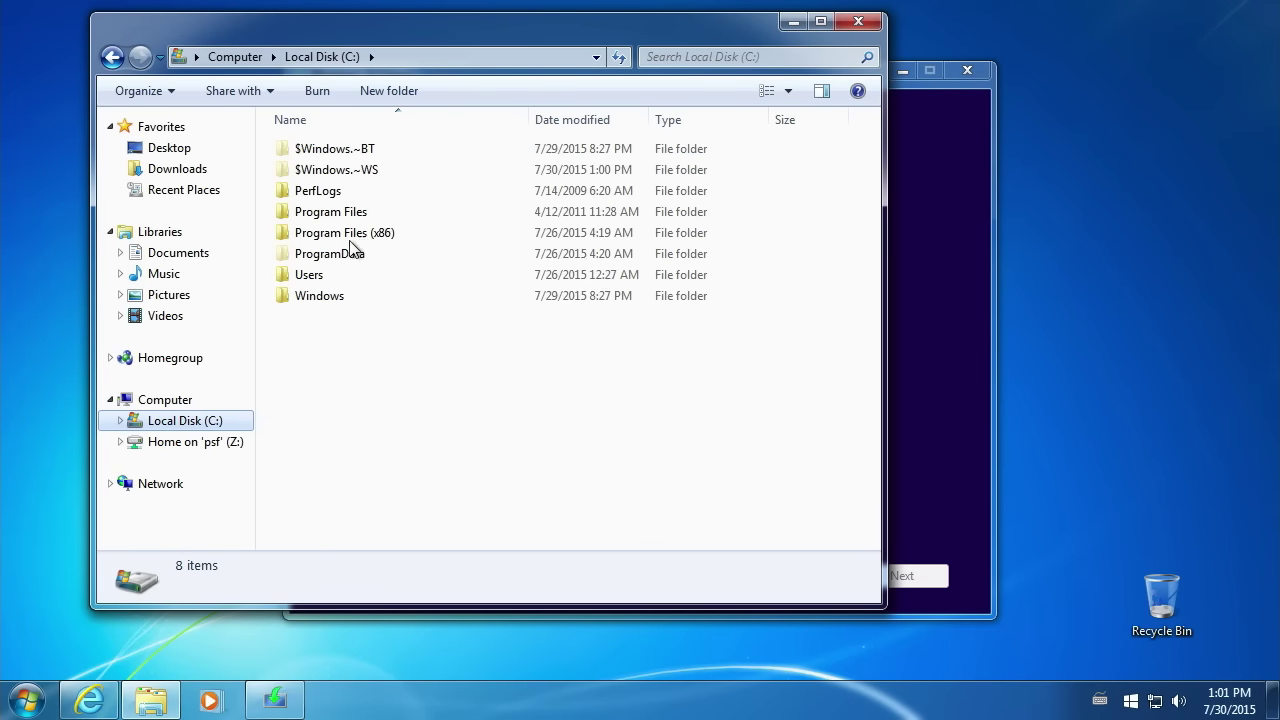
{"action": "left_click", "coordinate": [364, 155]}
{"action": "left_click", "coordinate": [364, 170]}
{"action": "left_click", "coordinate": [365, 150]}
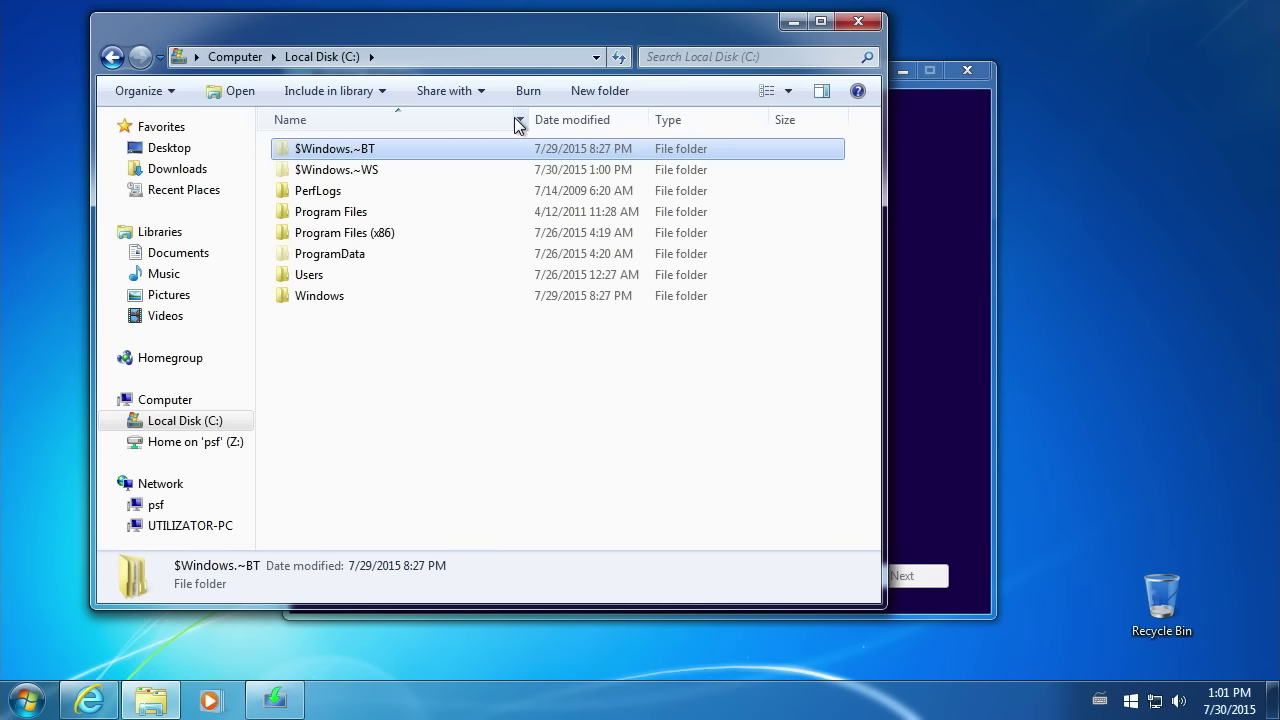
{"action": "left_click", "coordinate": [363, 170]}
{"action": "left_click", "coordinate": [363, 149]}
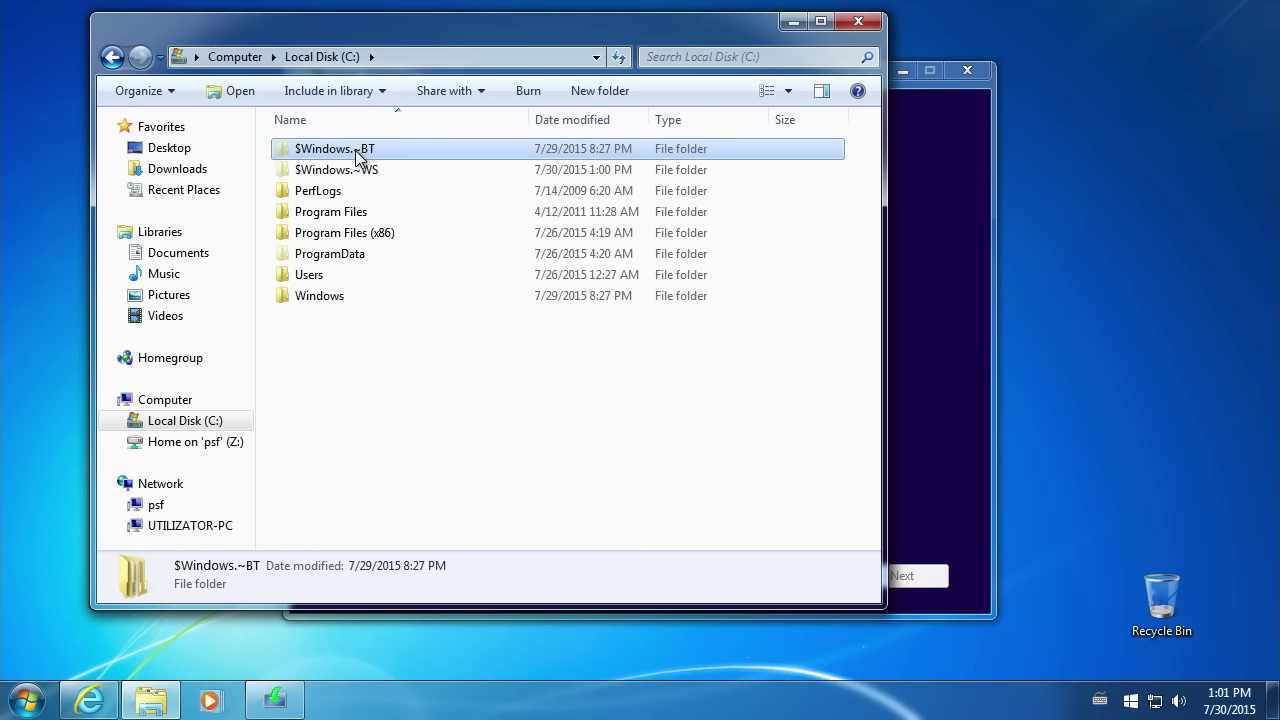
Show the C: drive folders as a list, look inside $Windows.~BT and $Windows.~WS, and close the window.
{"action": "left_click", "coordinate": [790, 92]}
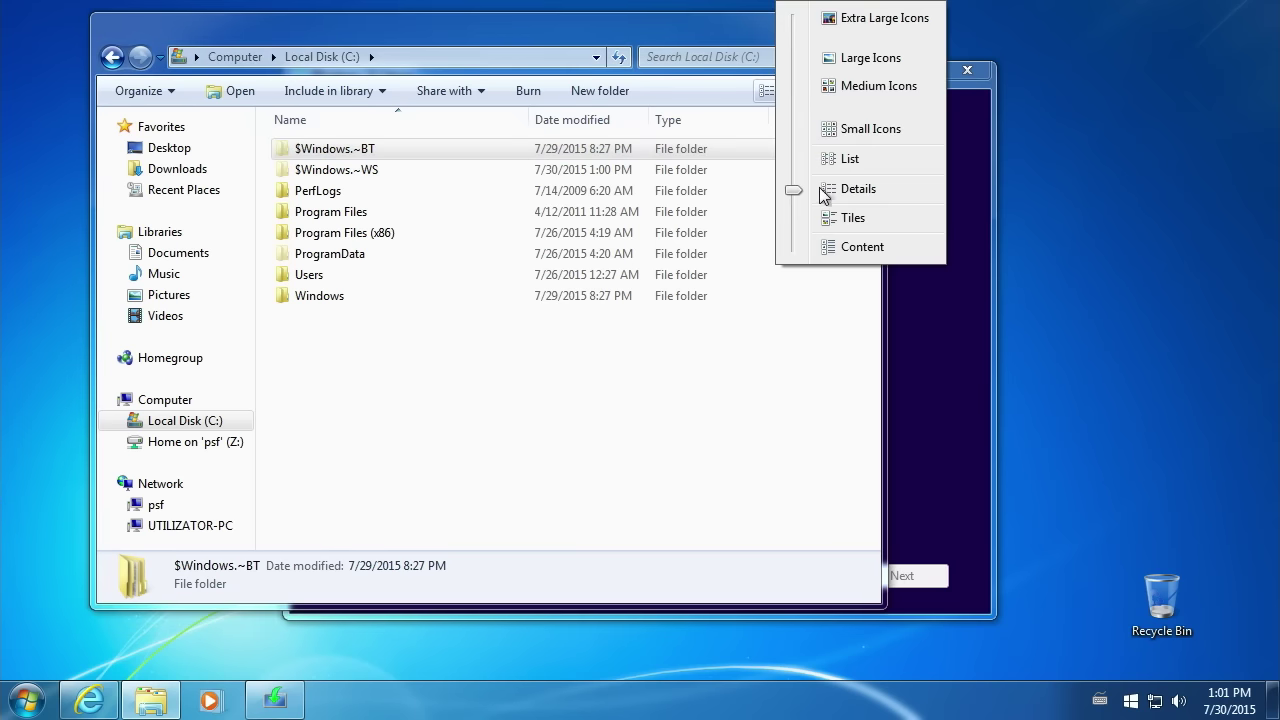
{"action": "left_click", "coordinate": [845, 162]}
{"action": "left_click", "coordinate": [347, 147]}
{"action": "double_click", "coordinate": [350, 124]}
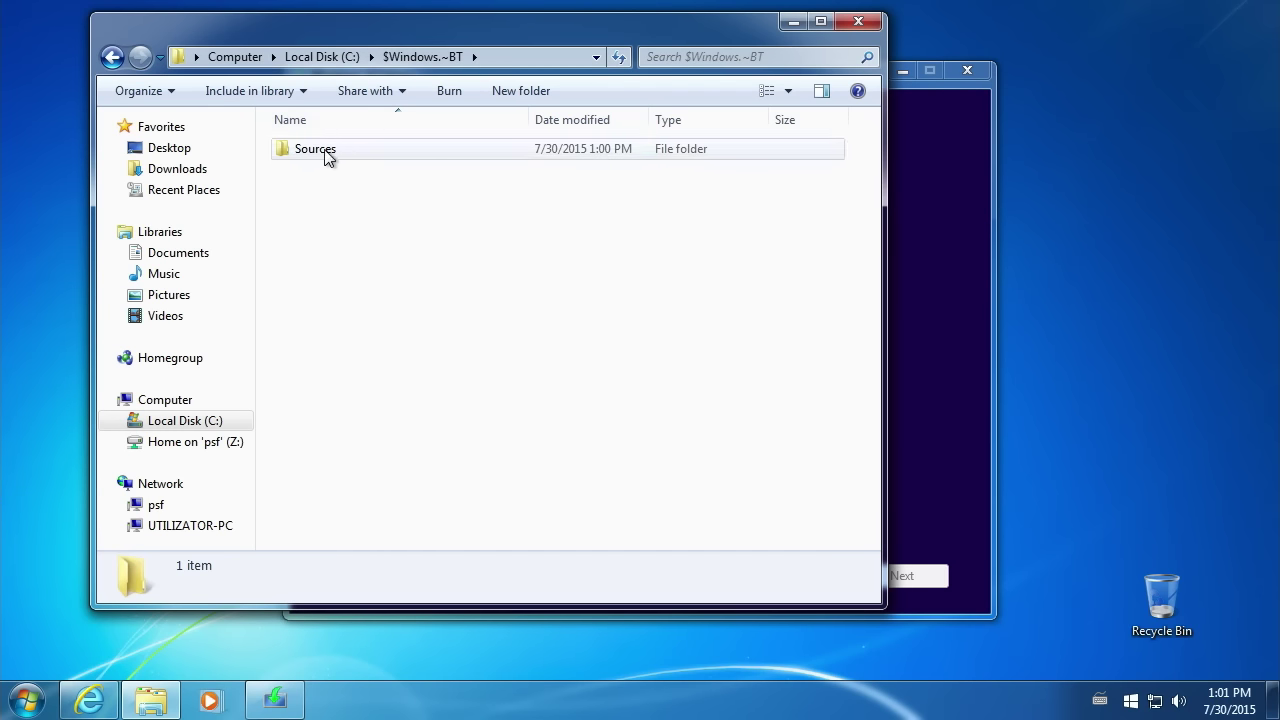
{"action": "left_click", "coordinate": [112, 57]}
{"action": "double_click", "coordinate": [310, 145]}
{"action": "left_click", "coordinate": [112, 57]}
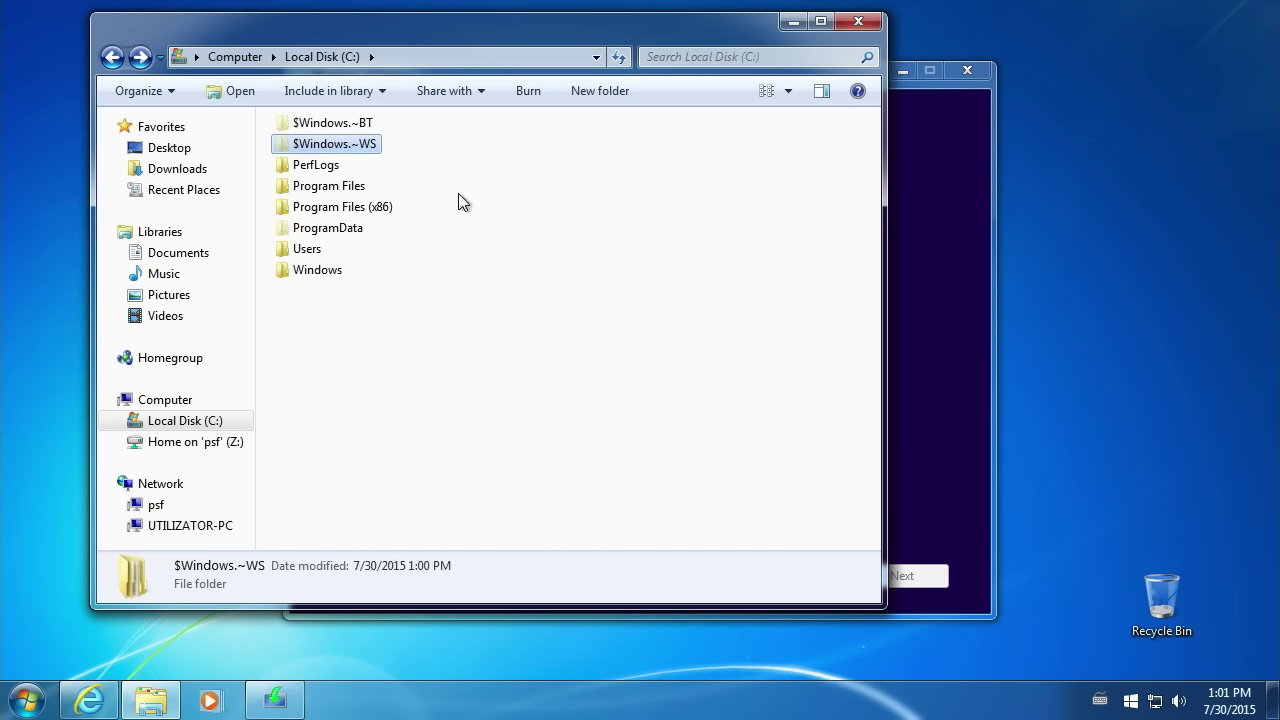
{"action": "left_click", "coordinate": [858, 22]}
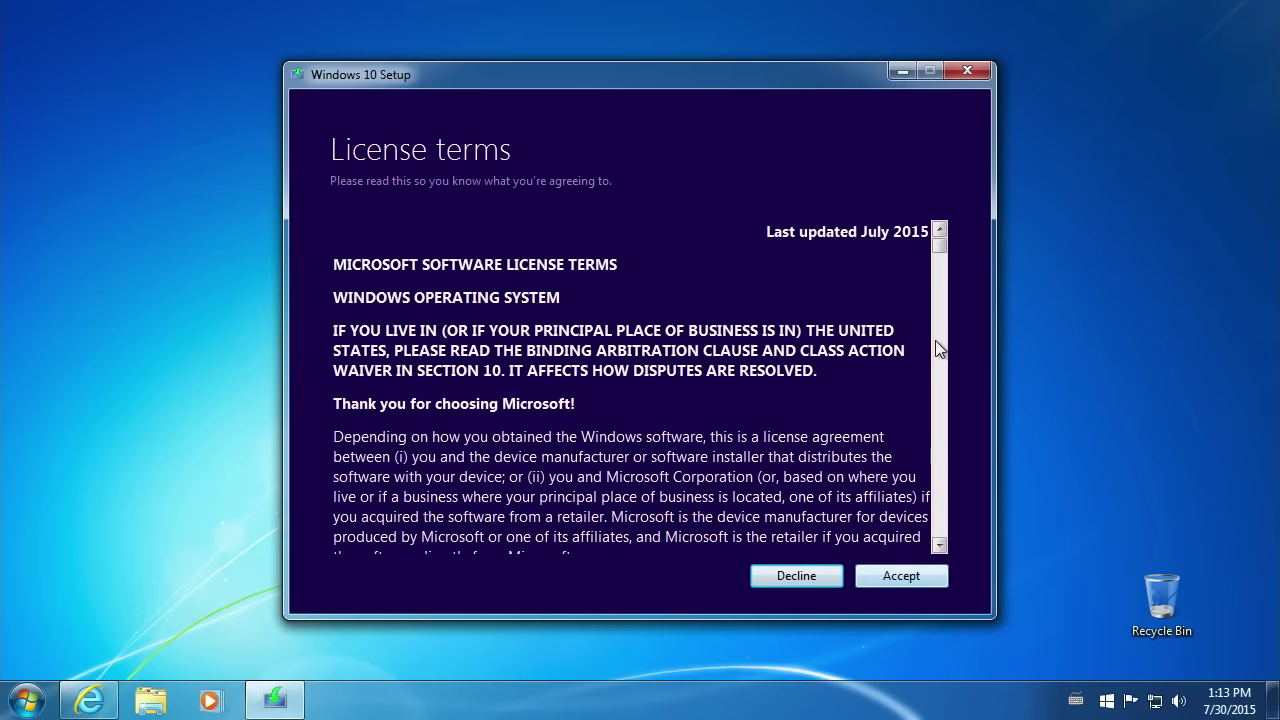
Read through the Windows 10 license terms to the end and accept them.
{"action": "left_click_drag", "start_coordinate": [940, 257], "coordinate": [942, 545]}
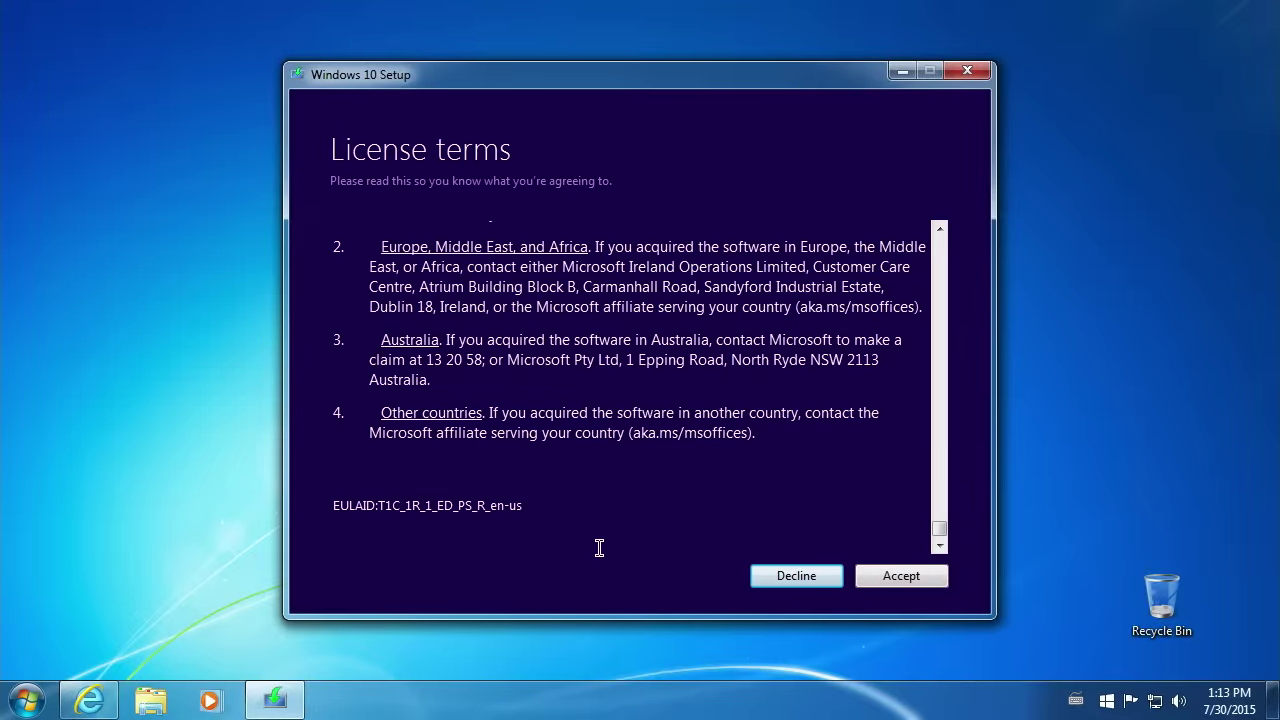
{"action": "left_click", "coordinate": [900, 576]}
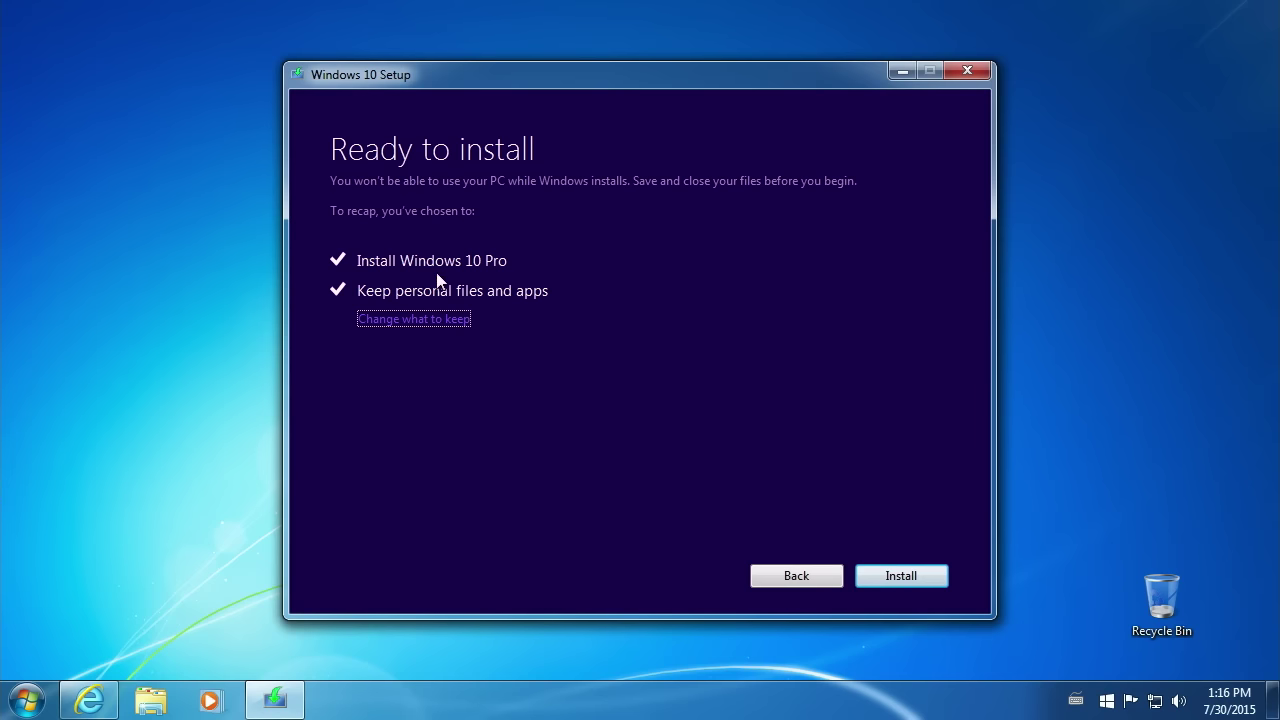
Review the options for what to keep, choose to keep personal files and apps, and start installing Windows 10 Pro.
{"action": "left_click", "coordinate": [430, 320]}
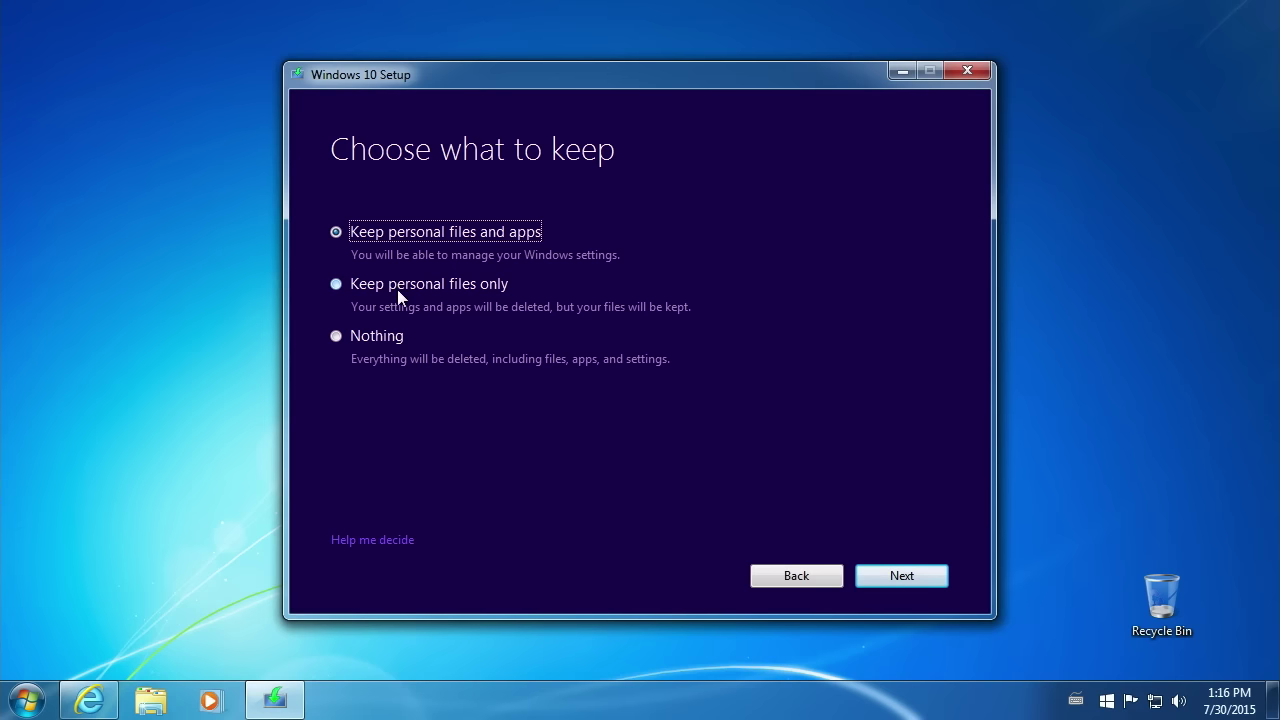
{"action": "left_click", "coordinate": [396, 339]}
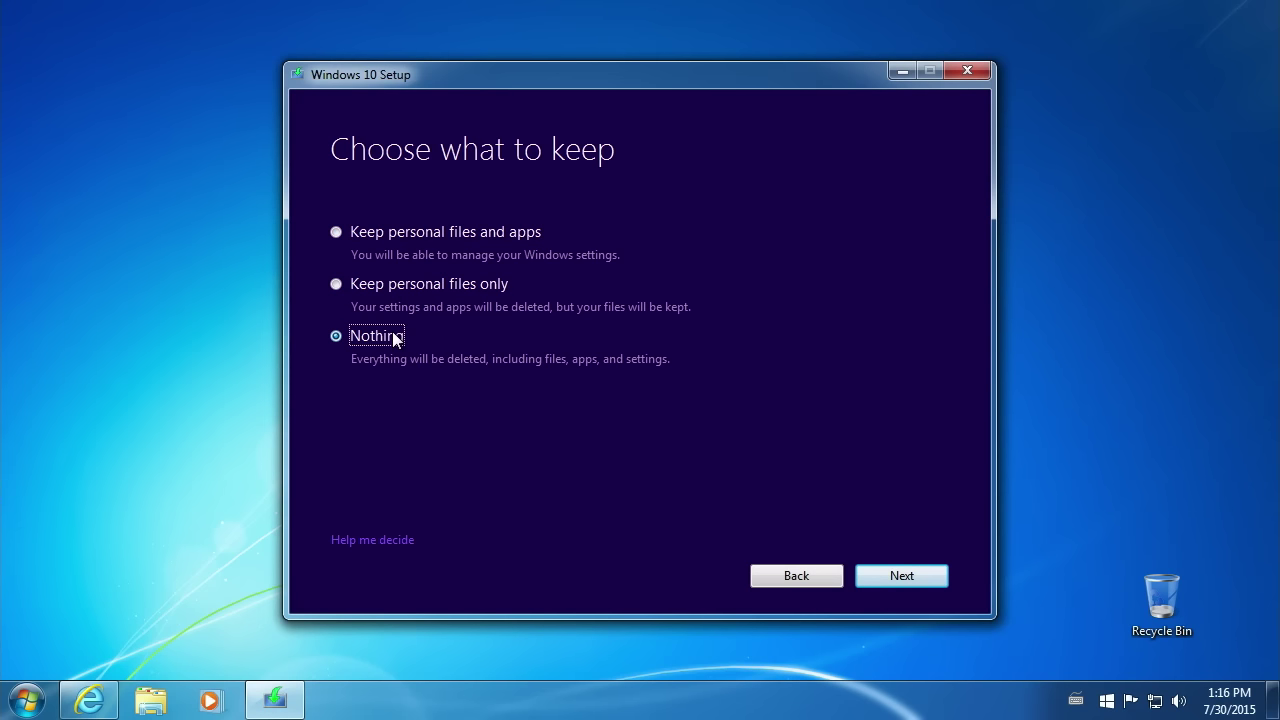
{"action": "left_click", "coordinate": [381, 230]}
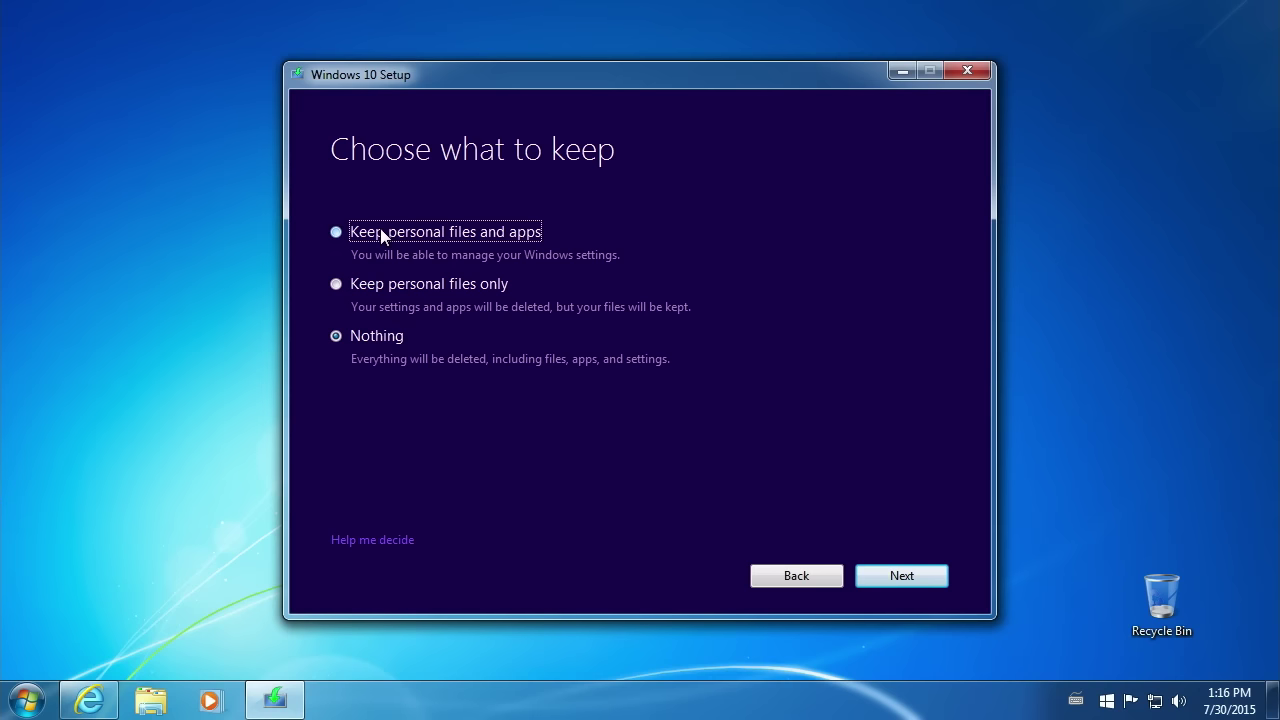
{"action": "left_click", "coordinate": [885, 571]}
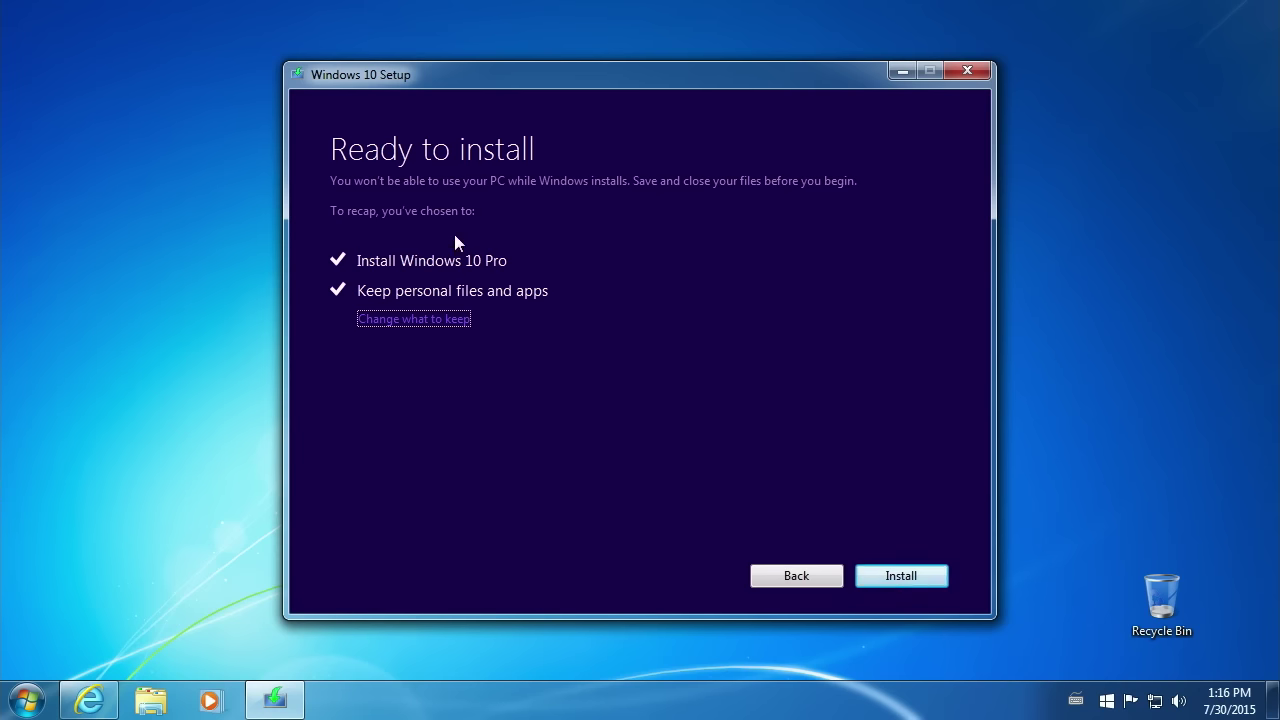
{"action": "left_click", "coordinate": [870, 574]}
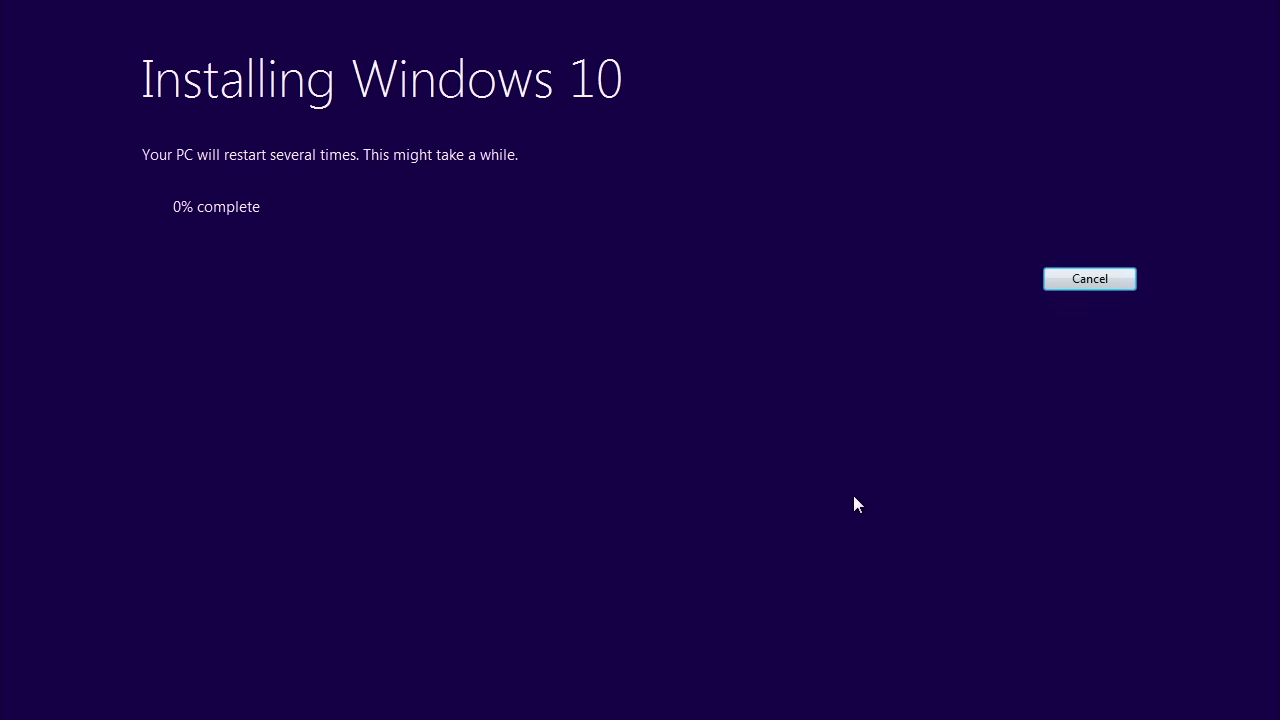